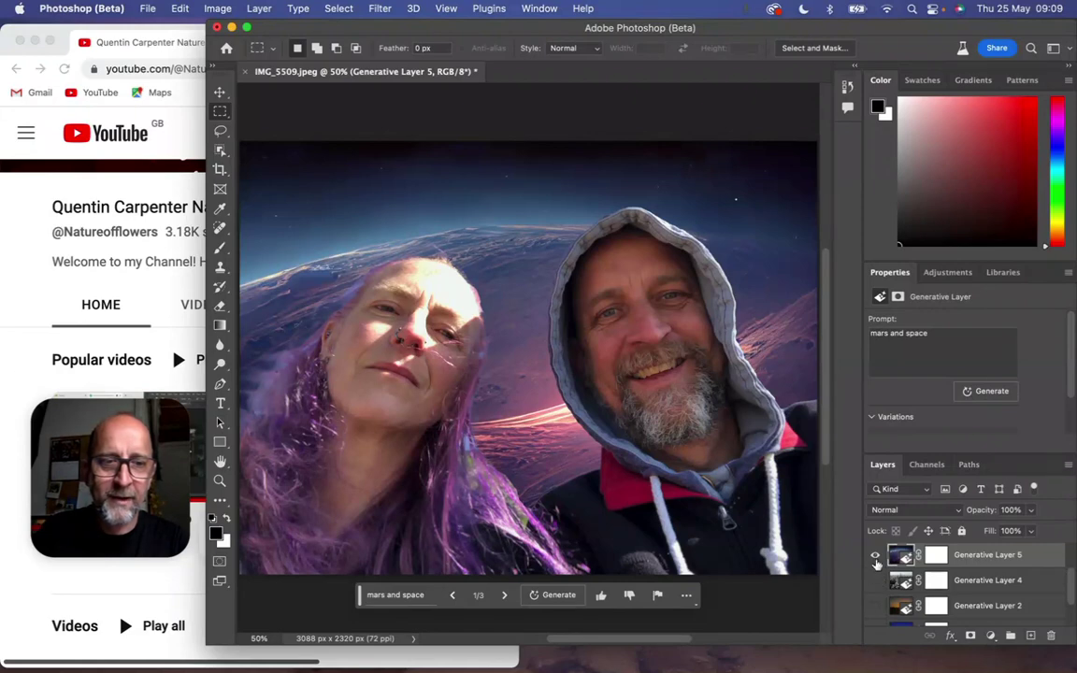
Step: Compare the Stonehenge, sunset and New York backgrounds, ending with Mars-and-space visible on top
{"action": "left_click", "coordinate": [875, 556]}
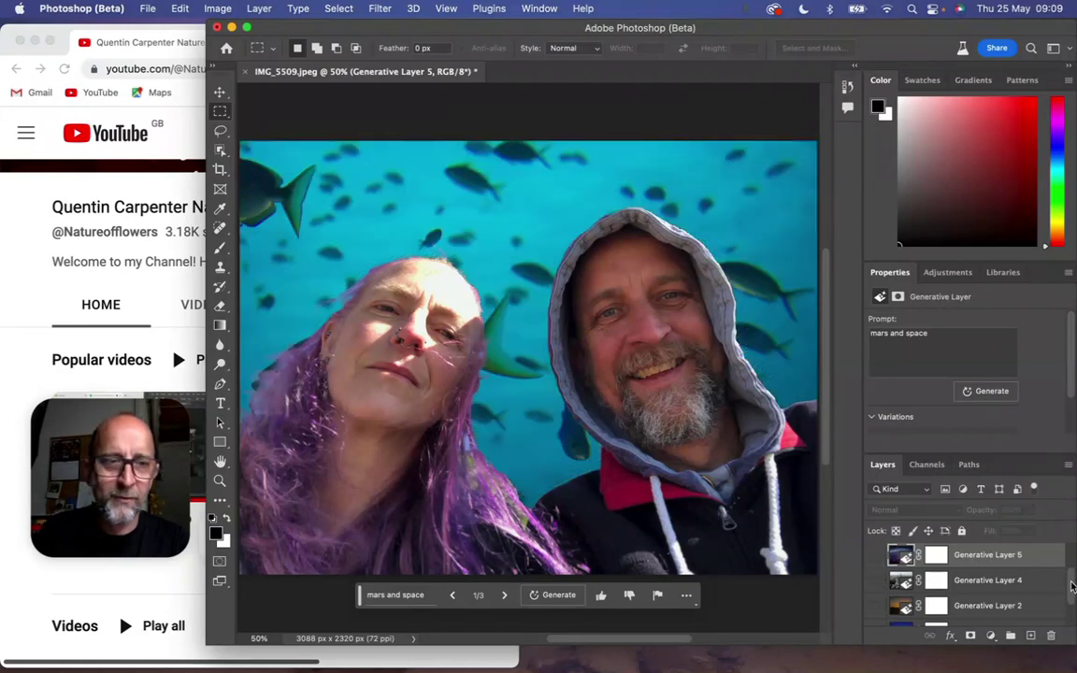
{"action": "scroll", "coordinate": [1072, 587], "scroll_direction": "down", "scroll_amount": 1}
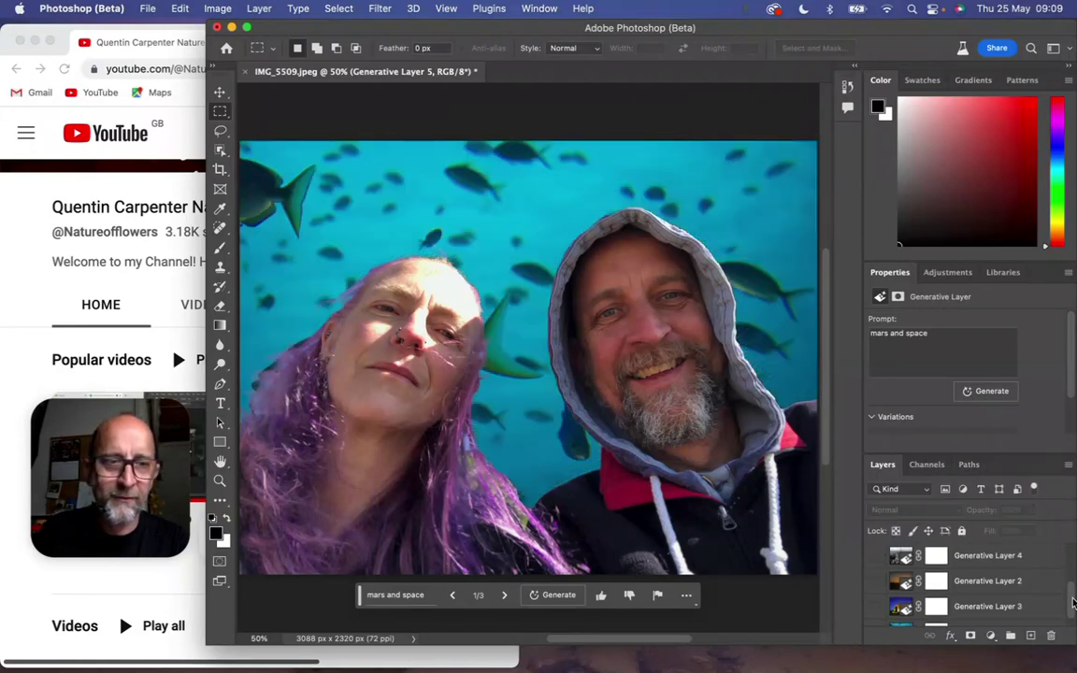
{"action": "left_click", "coordinate": [874, 607]}
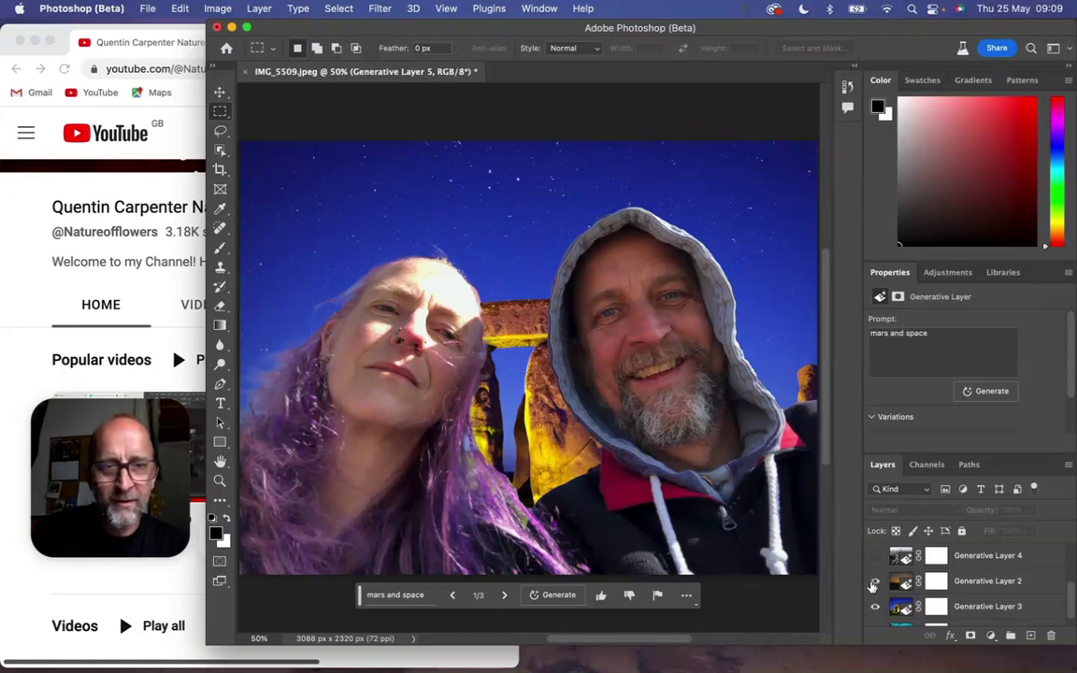
{"action": "left_click", "coordinate": [874, 581]}
{"action": "left_click", "coordinate": [875, 556]}
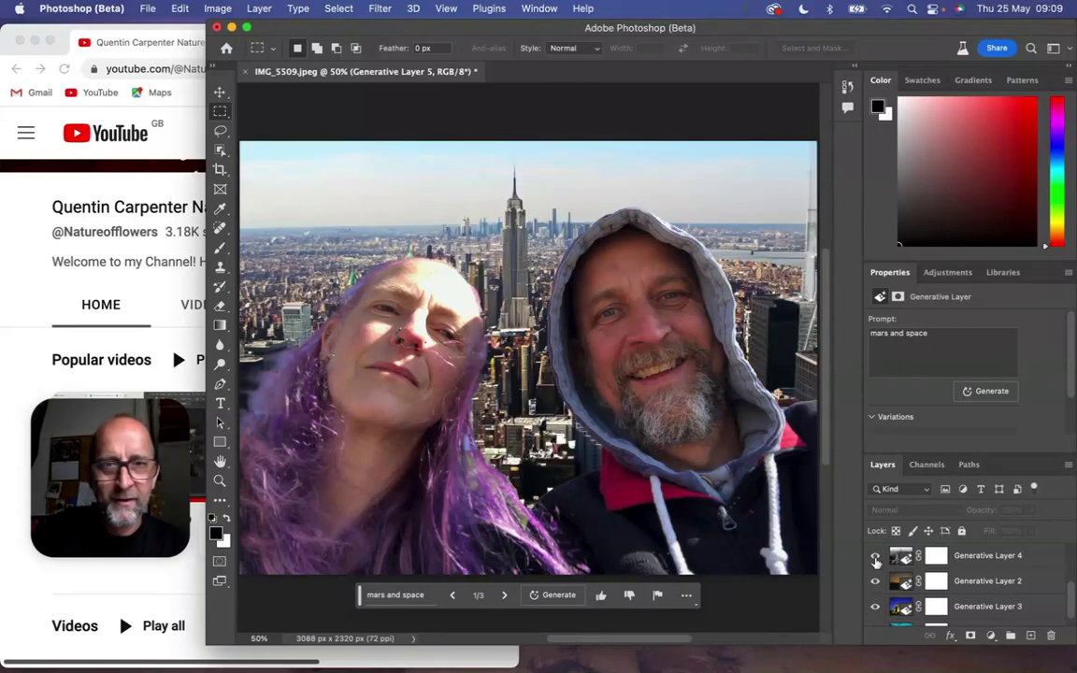
{"action": "scroll", "coordinate": [937, 556], "scroll_direction": "up", "scroll_amount": 1}
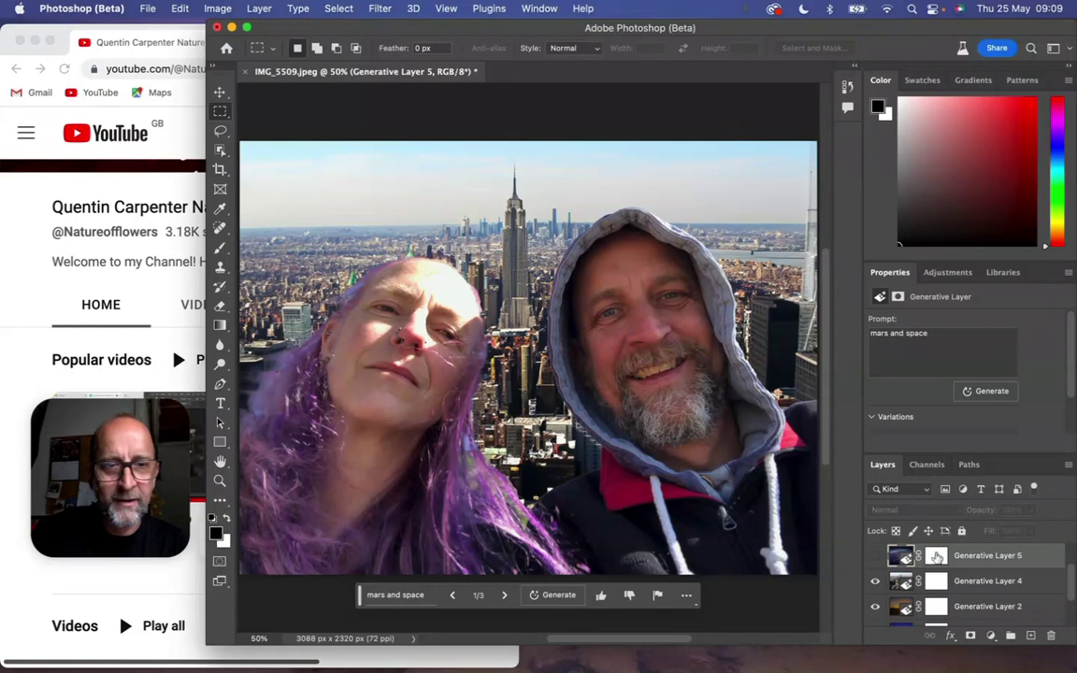
{"action": "left_click", "coordinate": [874, 556]}
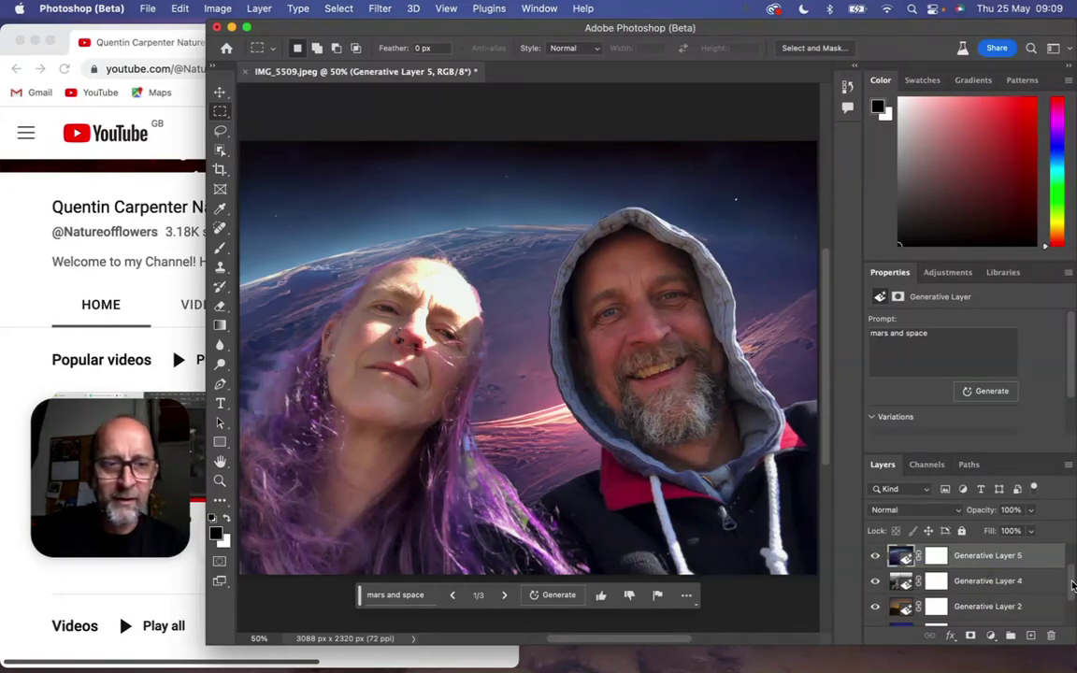
{"action": "scroll", "coordinate": [1073, 585], "scroll_direction": "up", "scroll_amount": 1}
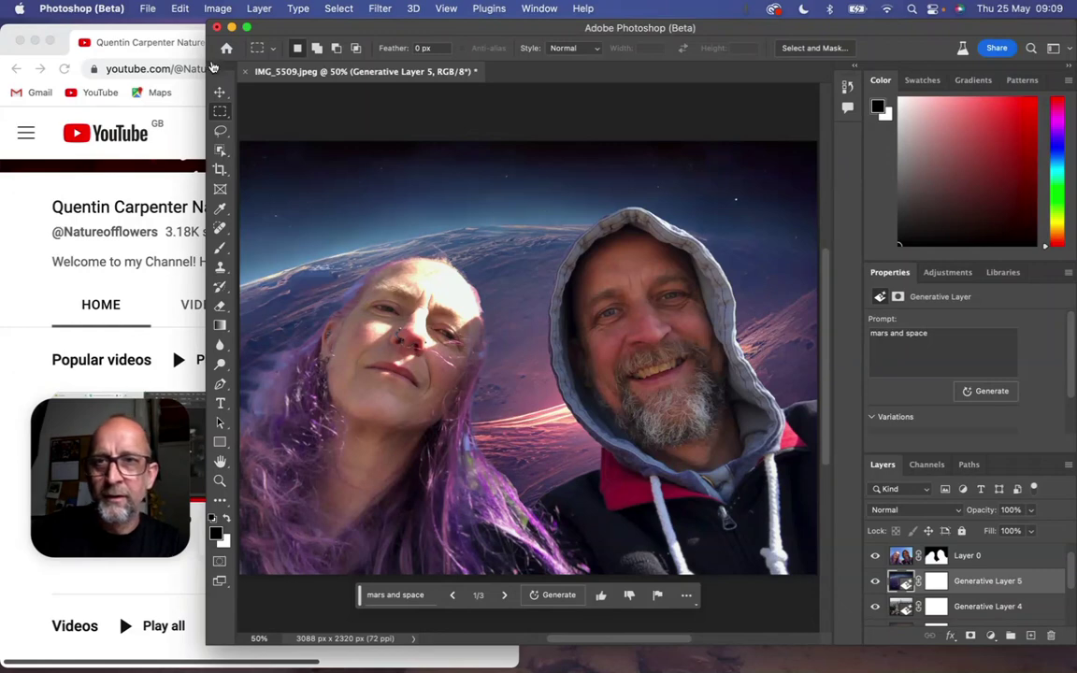
Step: Select the whole canvas and generate a fill from the prompt 'in a dark forest'
{"action": "left_click_drag", "start_coordinate": [240, 140], "coordinate": [816, 575]}
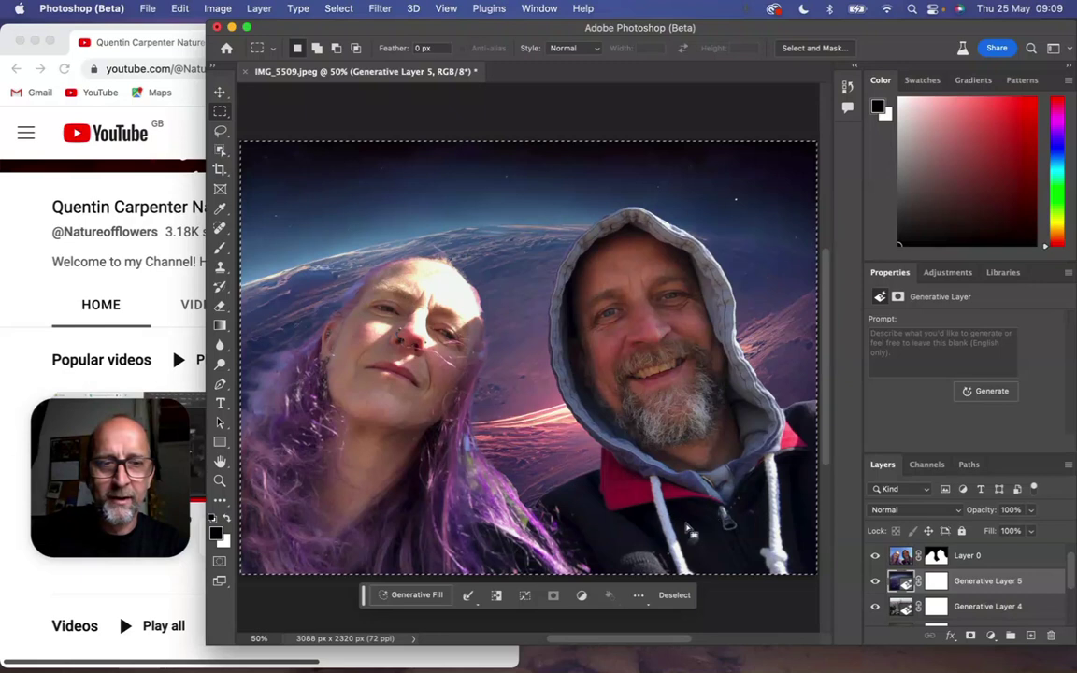
{"action": "left_click", "coordinate": [405, 597]}
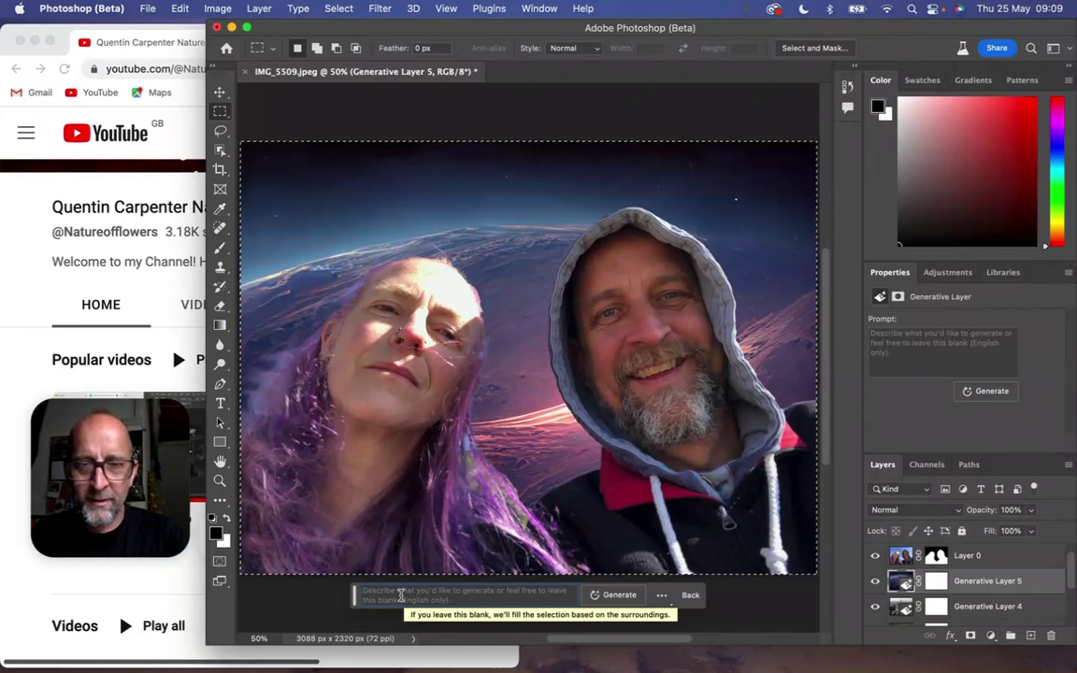
{"action": "type", "text": "in af"}
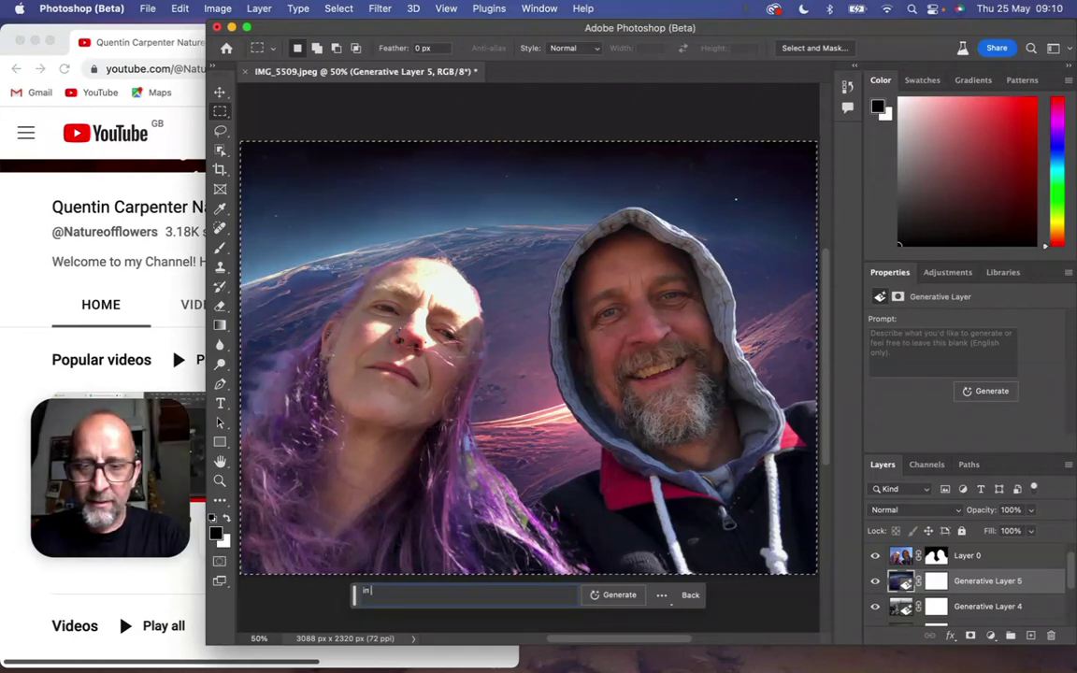
{"action": "key", "text": "BackSpace"}
{"action": "key", "text": "BackSpace"}
{"action": "key", "text": "BackSpace"}
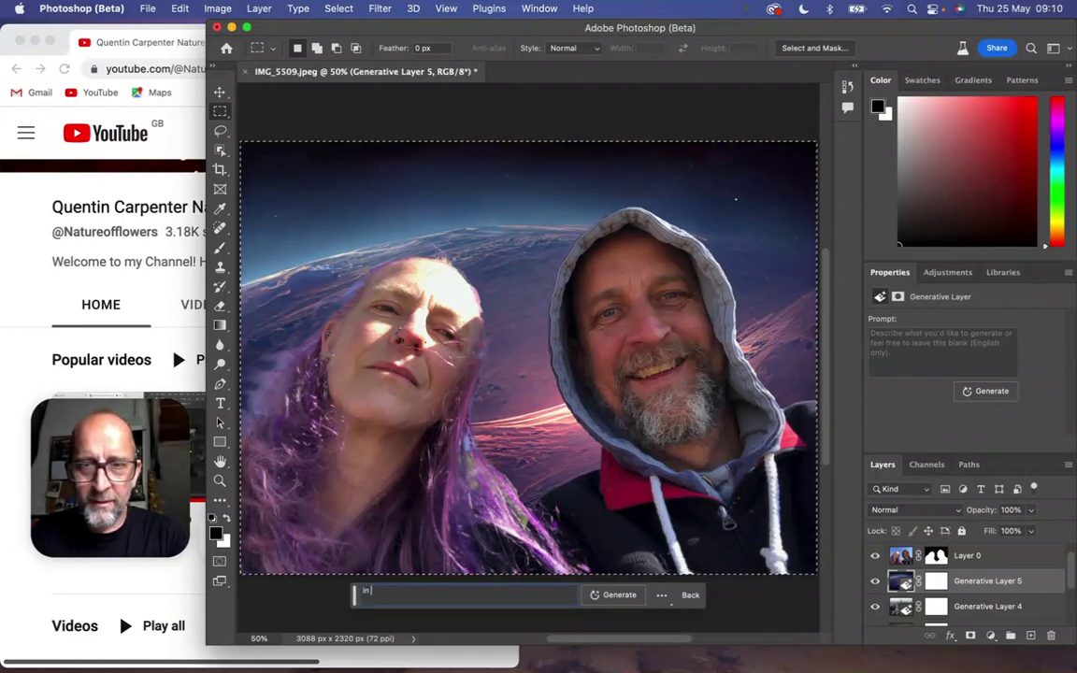
{"action": "type", "text": "a"}
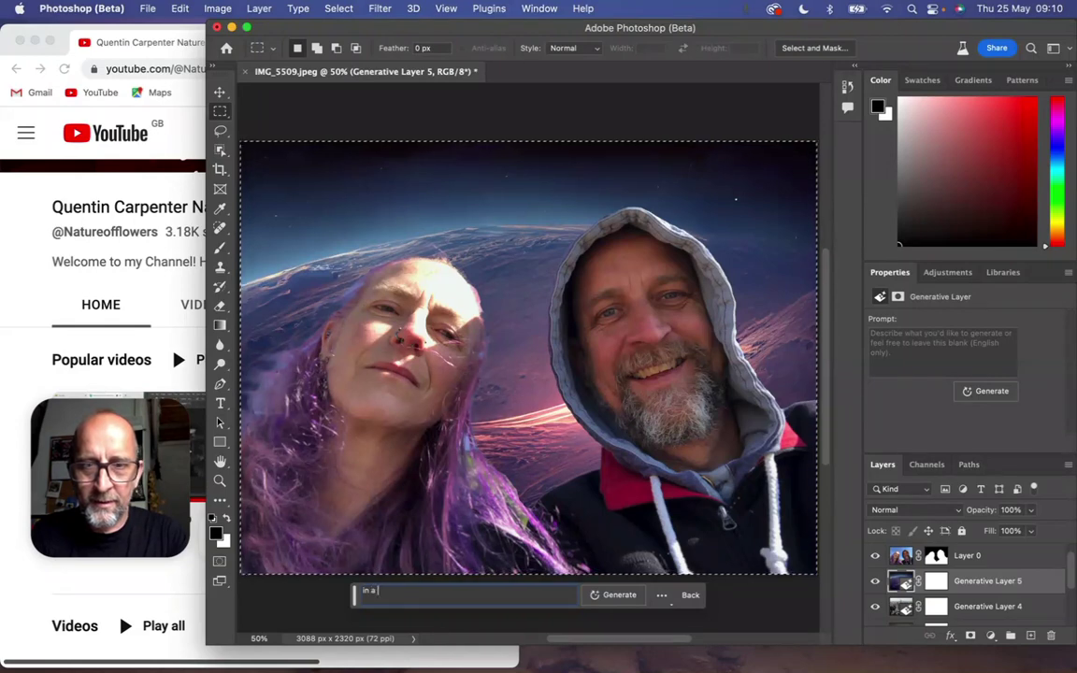
{"action": "type", "text": " dark forest"}
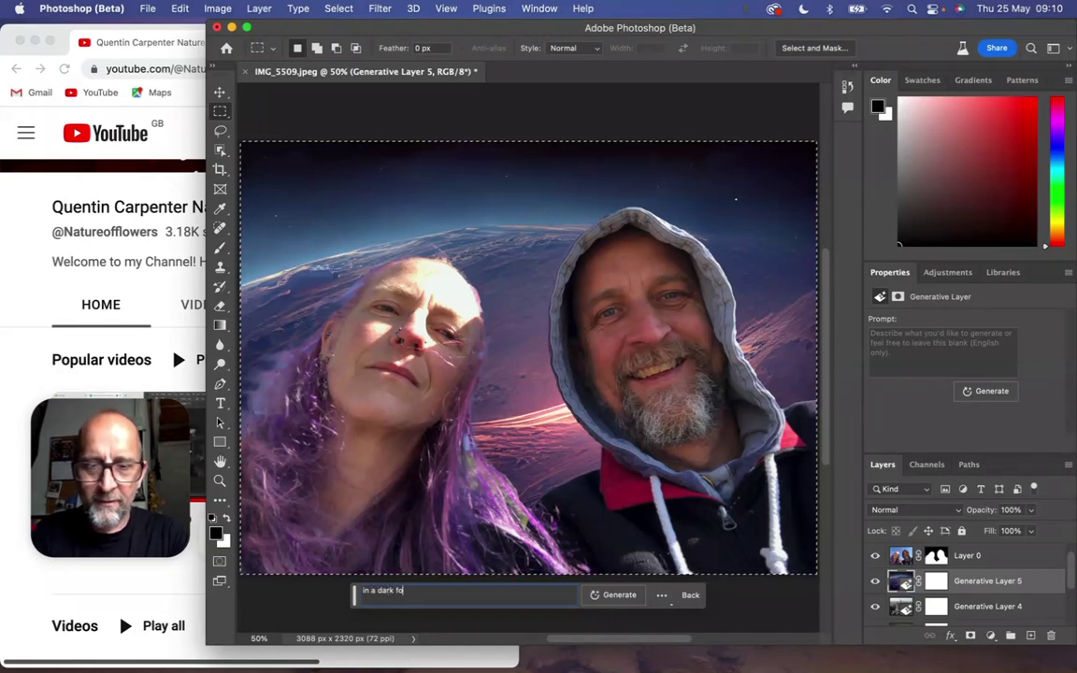
{"action": "left_click", "coordinate": [613, 598]}
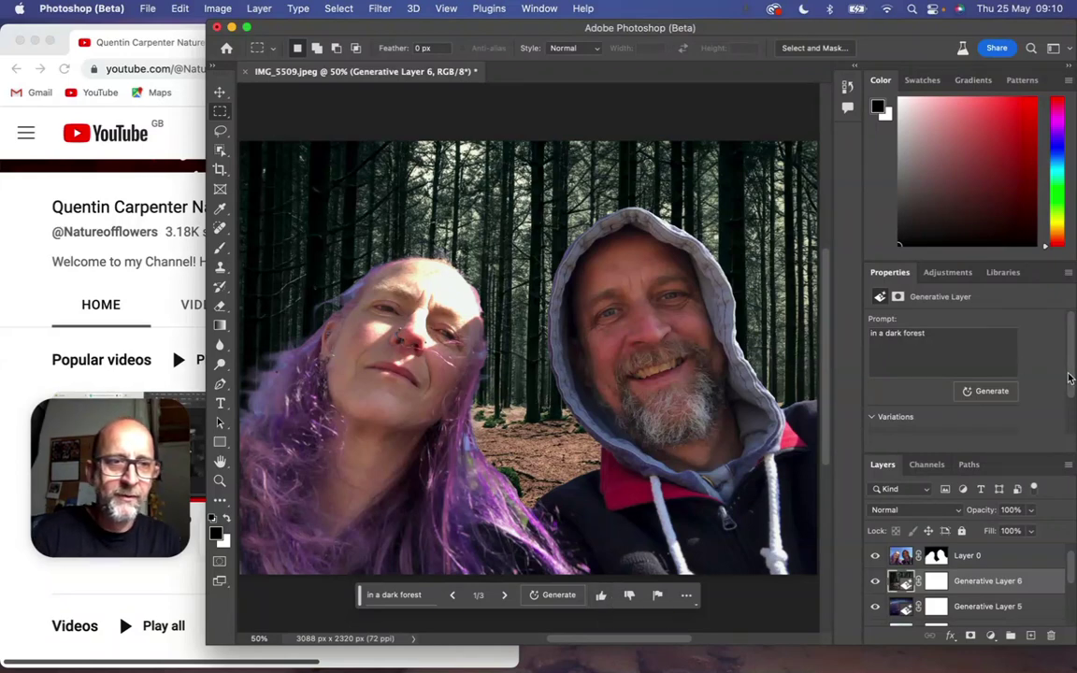
Step: Preview the forest variations and keep the second one, with tall misty pines
{"action": "scroll", "coordinate": [1071, 393], "scroll_direction": "down", "scroll_amount": 2}
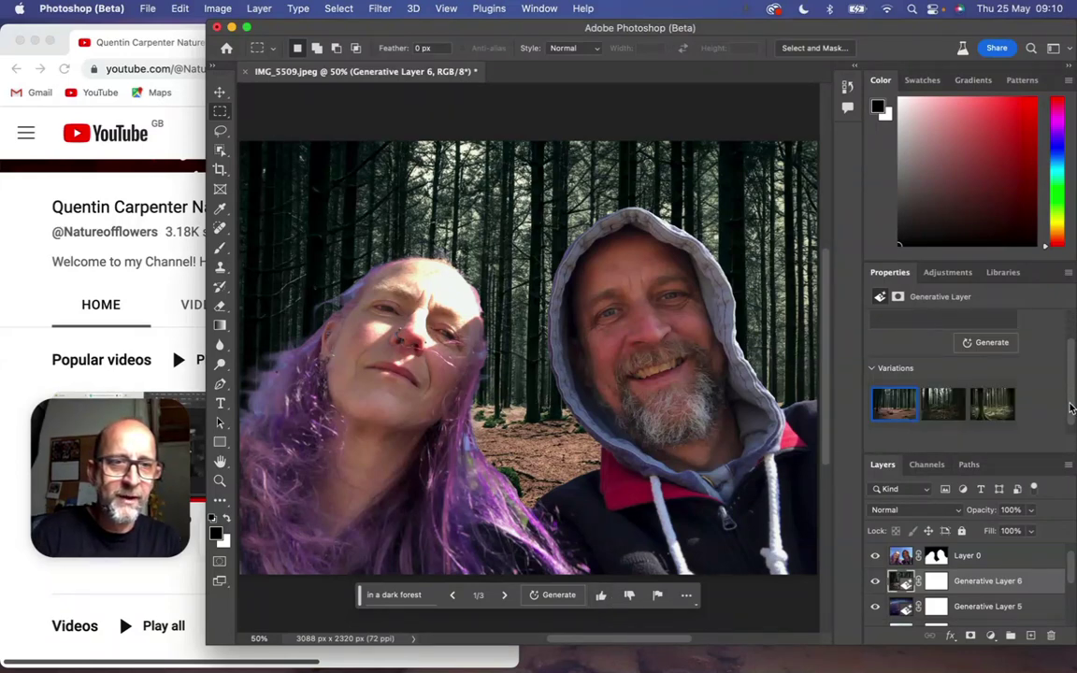
{"action": "left_click", "coordinate": [944, 409]}
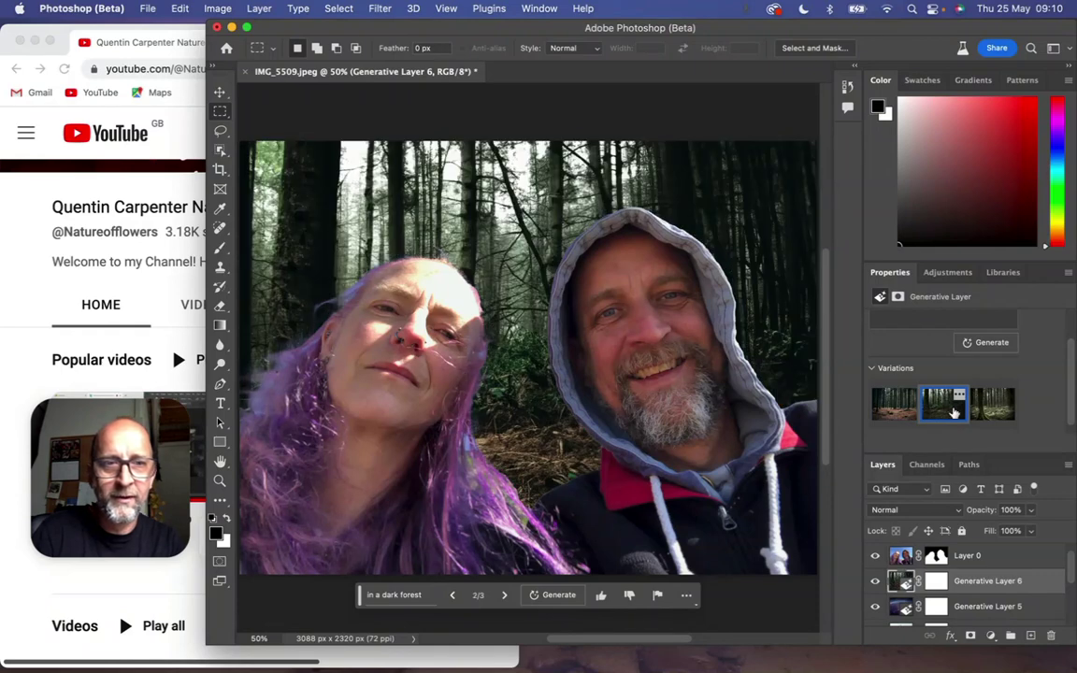
{"action": "left_click", "coordinate": [991, 410]}
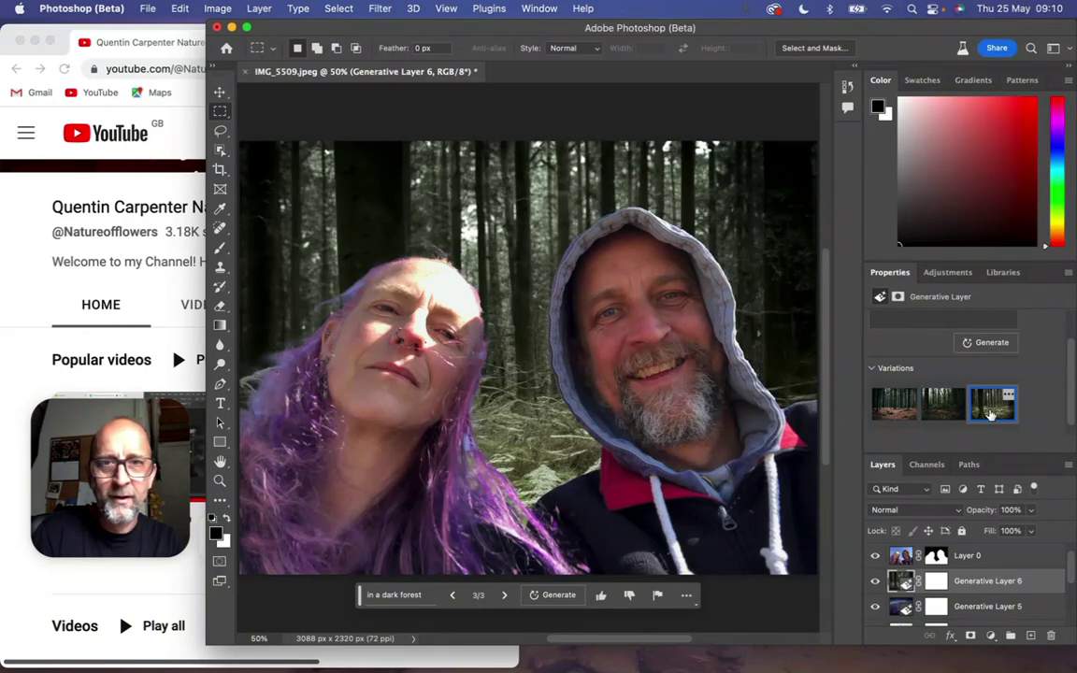
{"action": "left_click", "coordinate": [945, 410]}
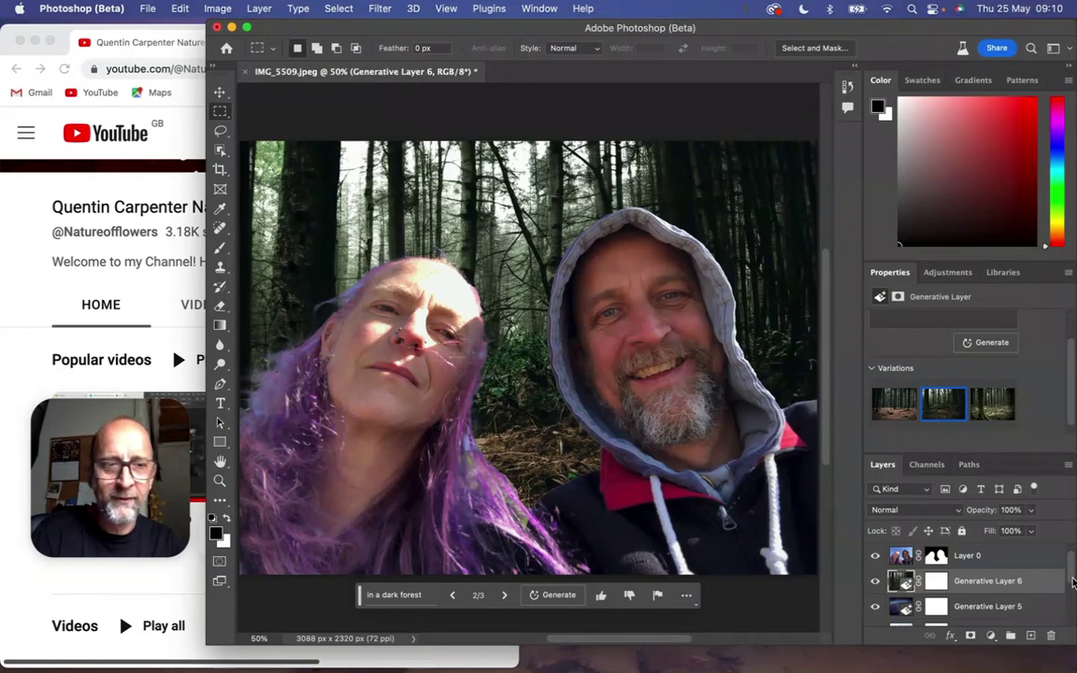
Step: Add an empty Layer 1 at the top of the stack and marquee-select the entire image
{"action": "scroll", "coordinate": [1072, 587], "scroll_direction": "down", "scroll_amount": 1}
{"action": "left_click_drag", "start_coordinate": [1072, 588], "coordinate": [1073, 617]}
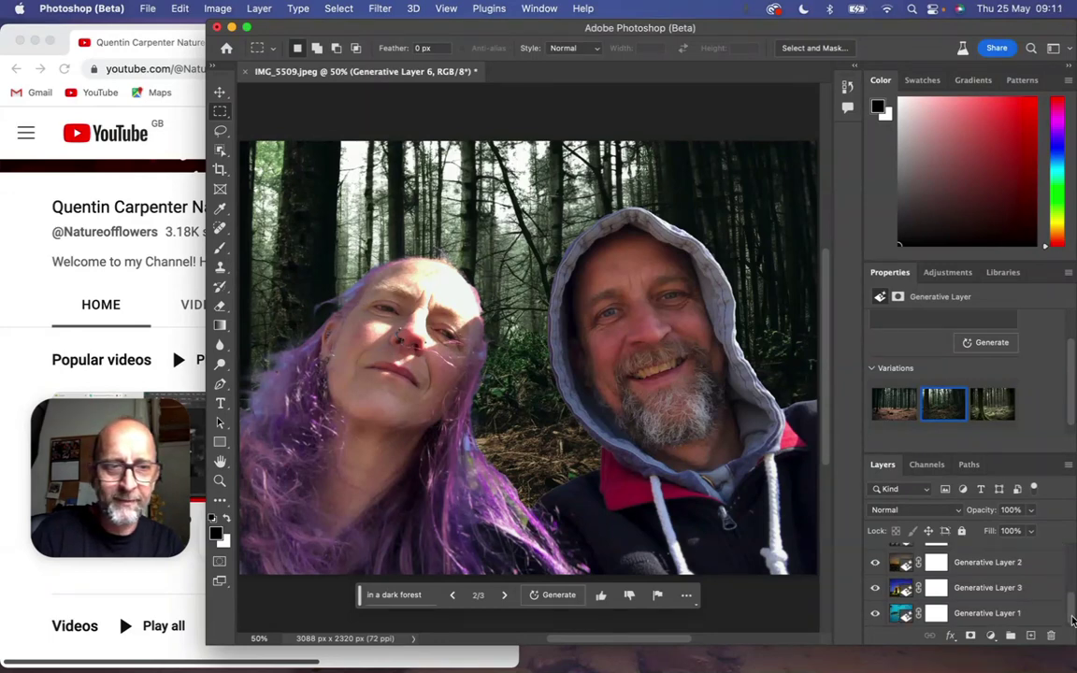
{"action": "scroll", "coordinate": [991, 587], "scroll_direction": "up", "scroll_amount": 5}
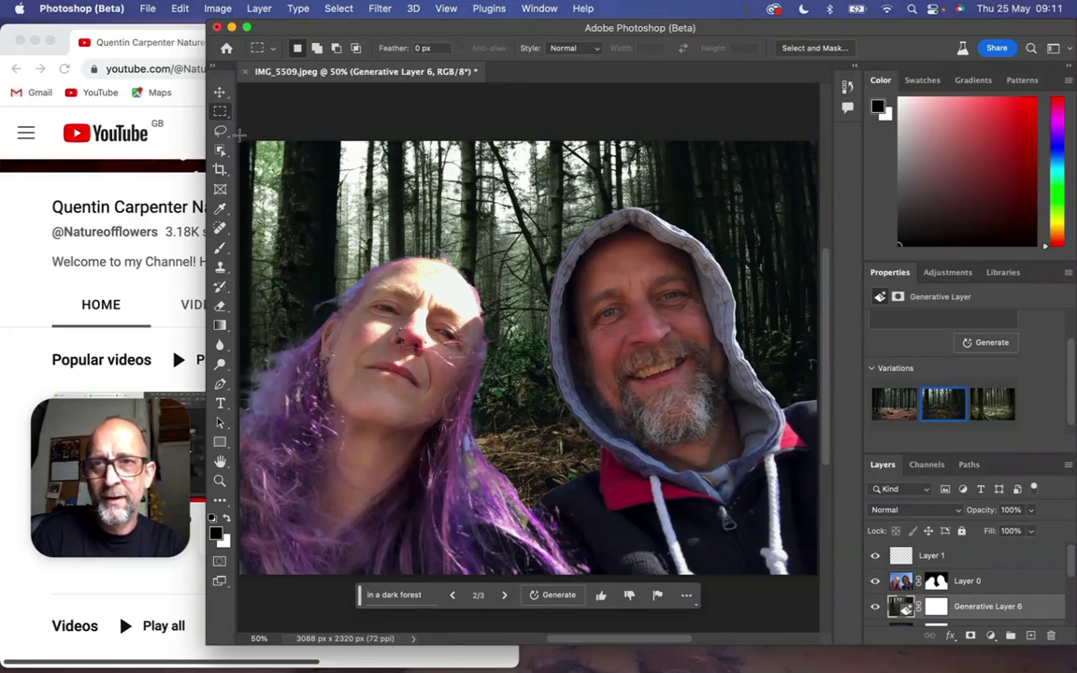
{"action": "left_click_drag", "start_coordinate": [242, 141], "coordinate": [820, 359]}
{"action": "left_click_drag", "start_coordinate": [825, 449], "coordinate": [828, 290]}
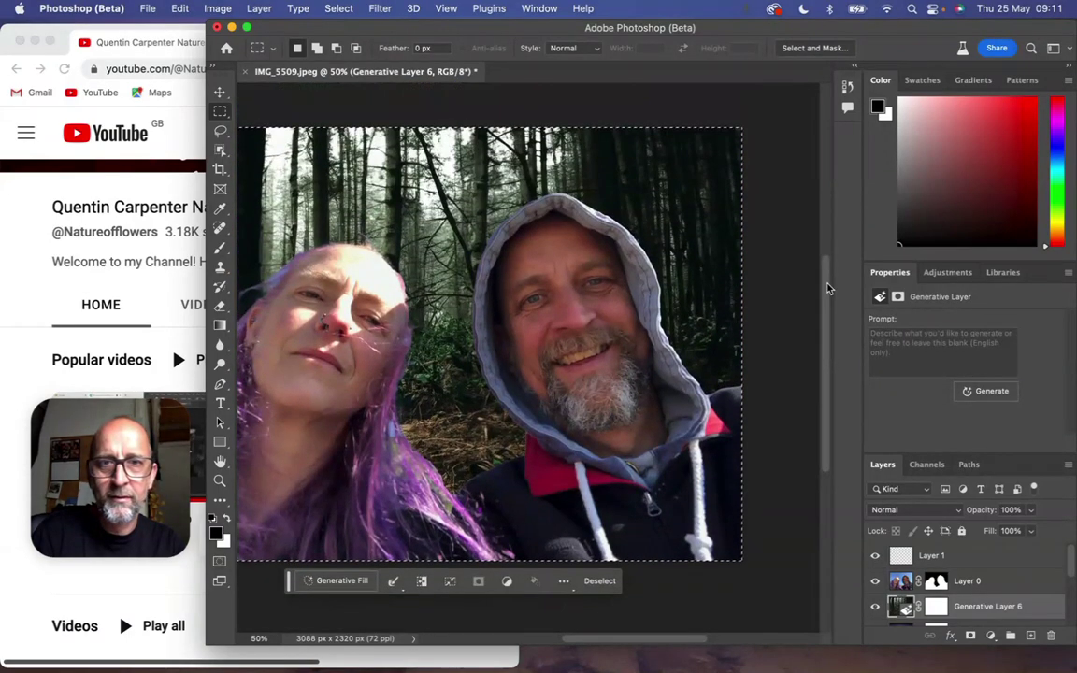
Step: Generate a fill over the selection from the prompt 'sunset beach'
{"action": "left_click", "coordinate": [344, 581]}
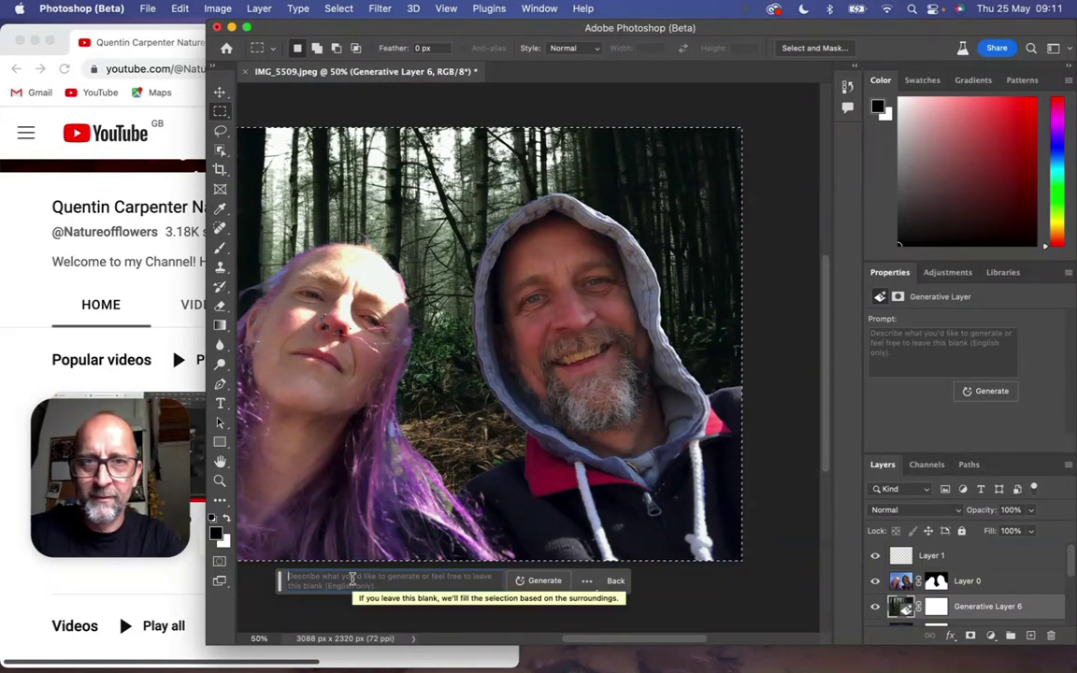
{"action": "type", "text": "sunset"}
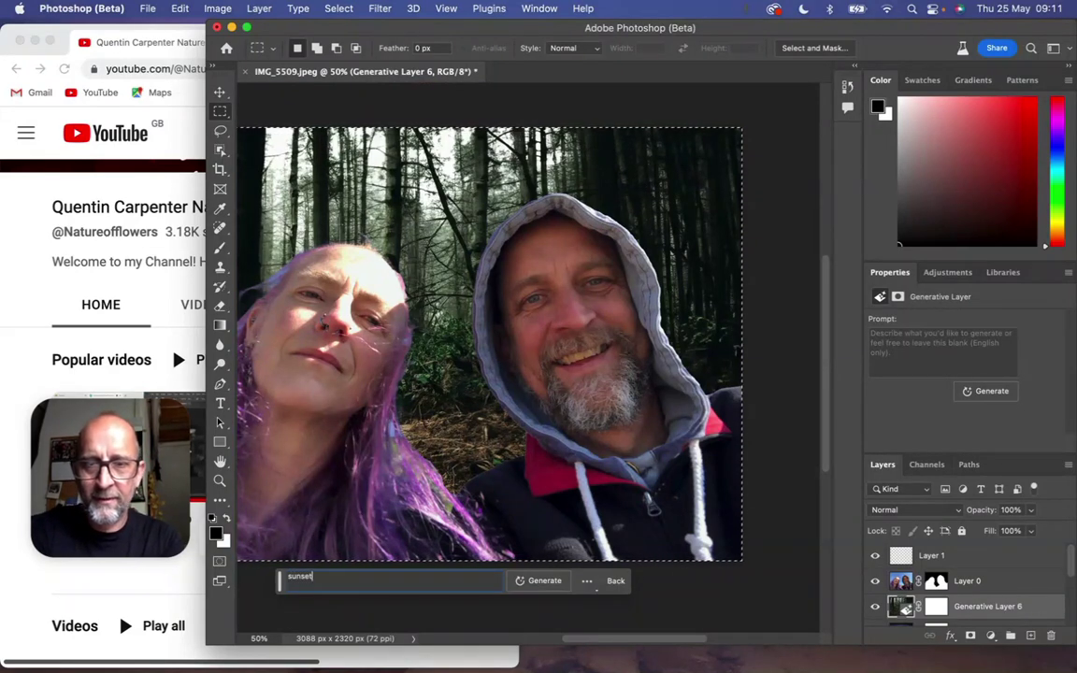
{"action": "type", "text": " beach"}
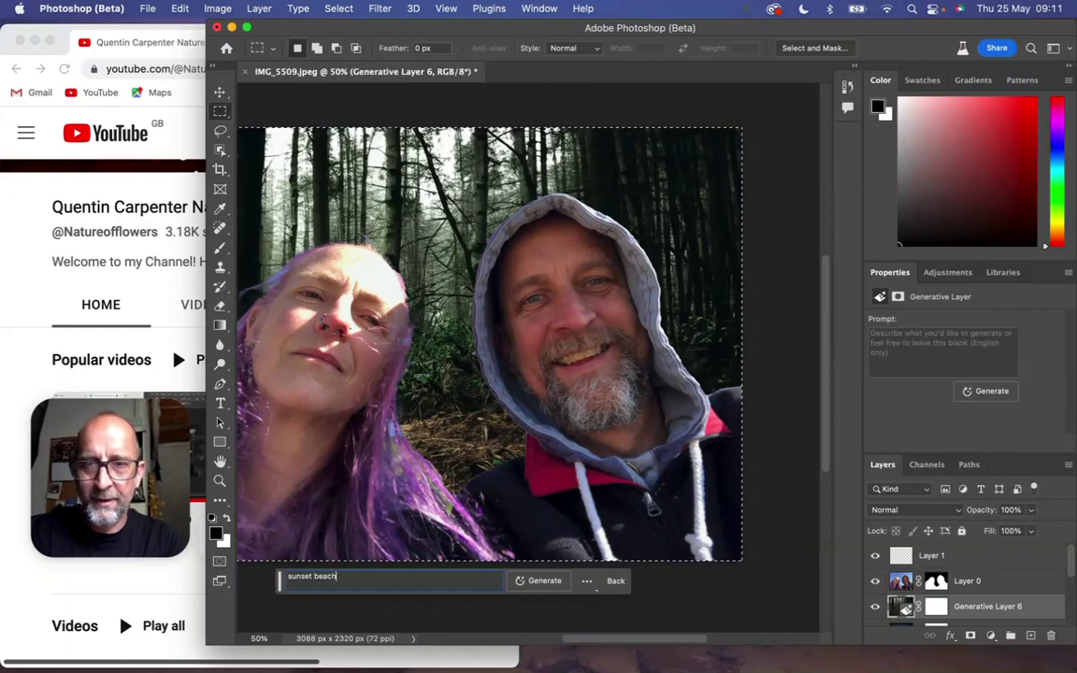
{"action": "left_click", "coordinate": [542, 582]}
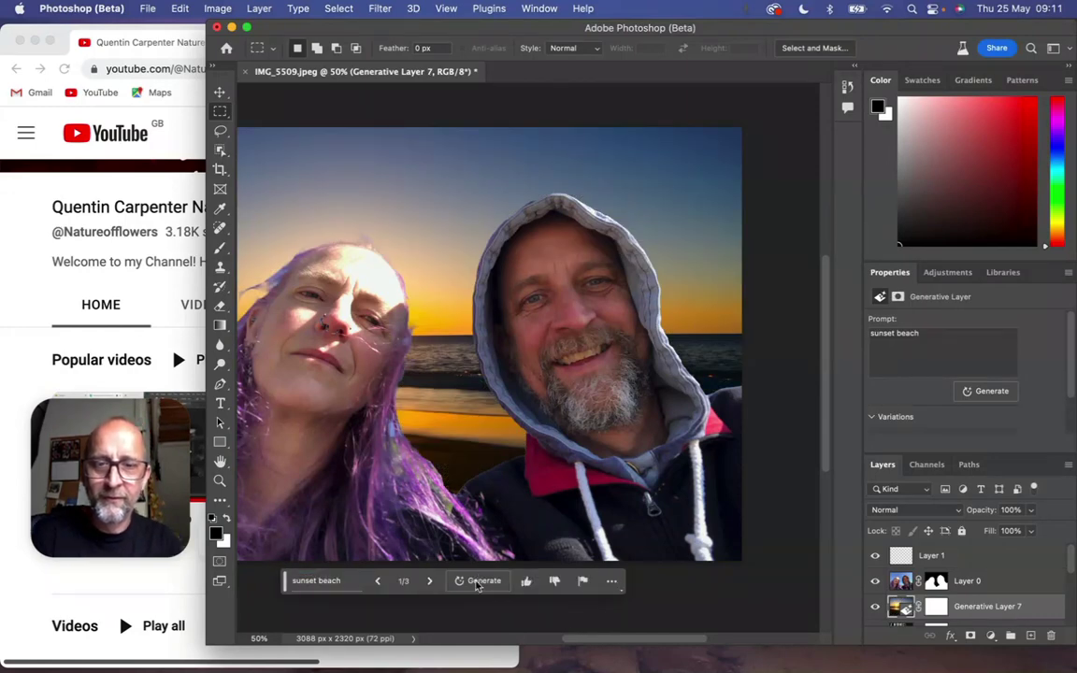
Step: Keep the second, cloudy golden sunset variation, then bring the Chrome window forward
{"action": "left_click_drag", "start_coordinate": [577, 645], "coordinate": [561, 643]}
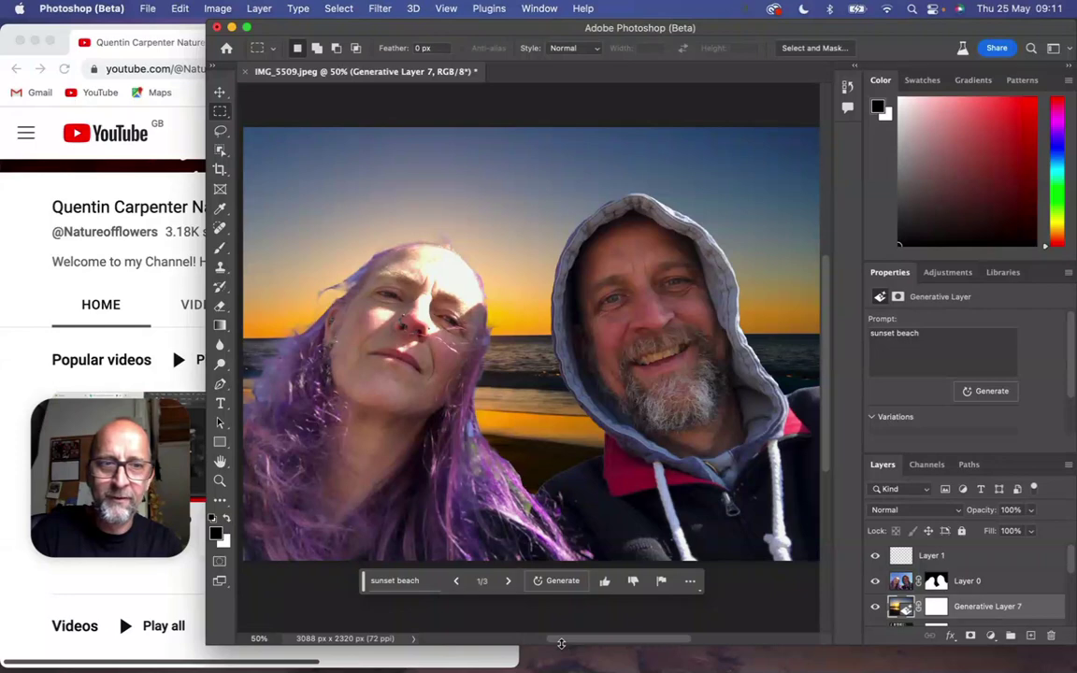
{"action": "scroll", "coordinate": [1033, 426], "scroll_direction": "down", "scroll_amount": 2}
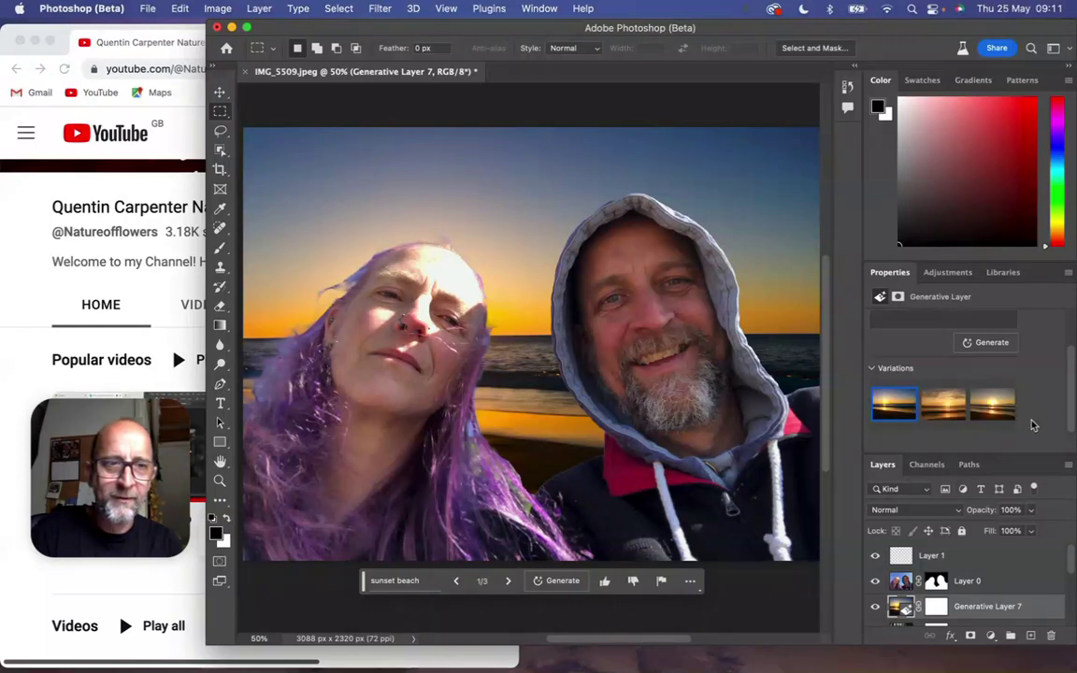
{"action": "left_click", "coordinate": [950, 412]}
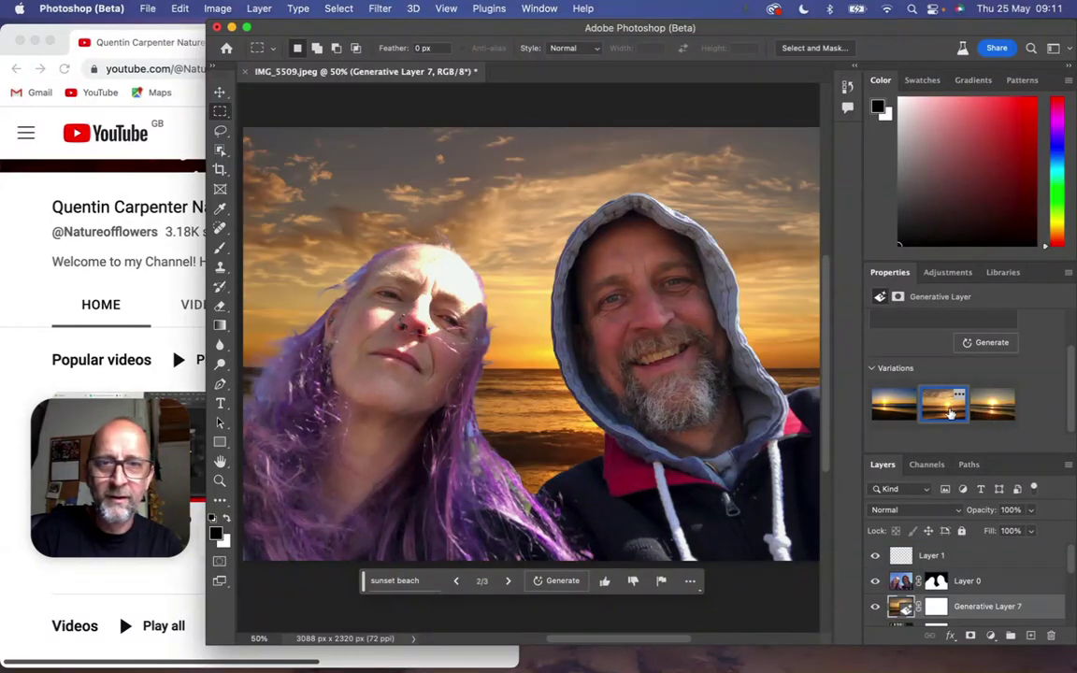
{"action": "left_click", "coordinate": [997, 413]}
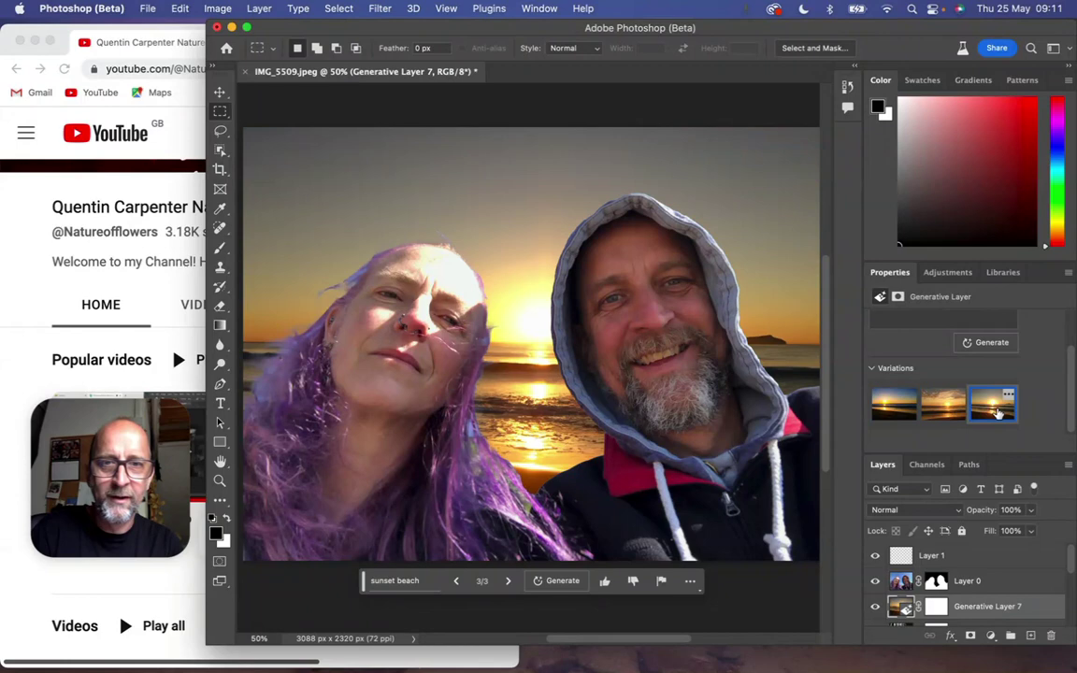
{"action": "left_click", "coordinate": [949, 417]}
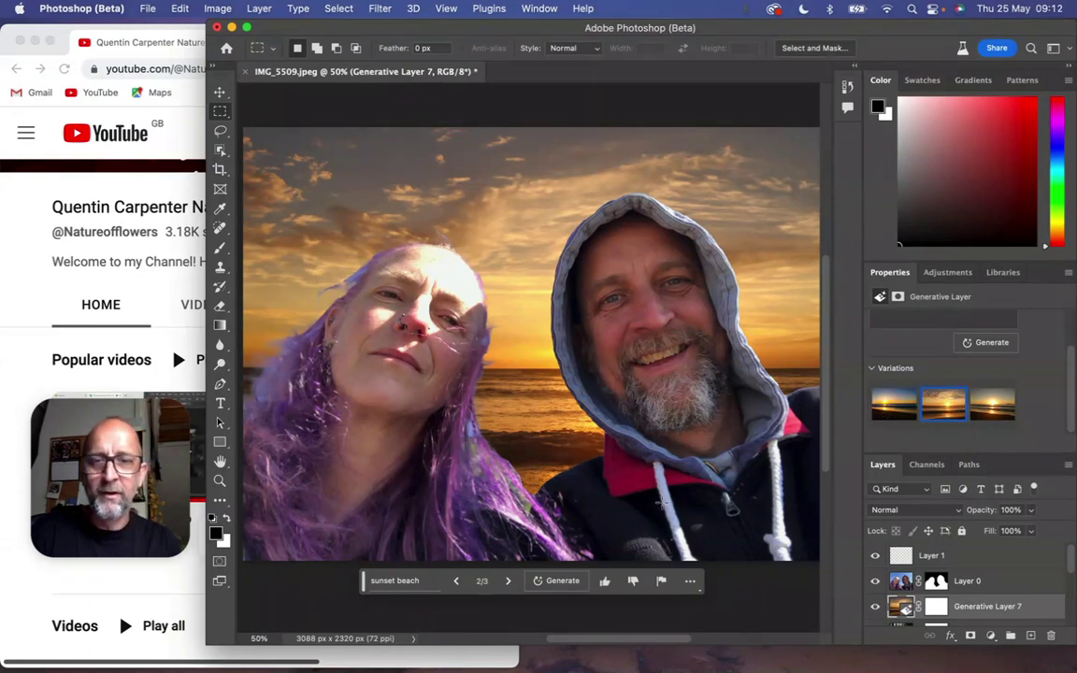
{"action": "left_click", "coordinate": [182, 578]}
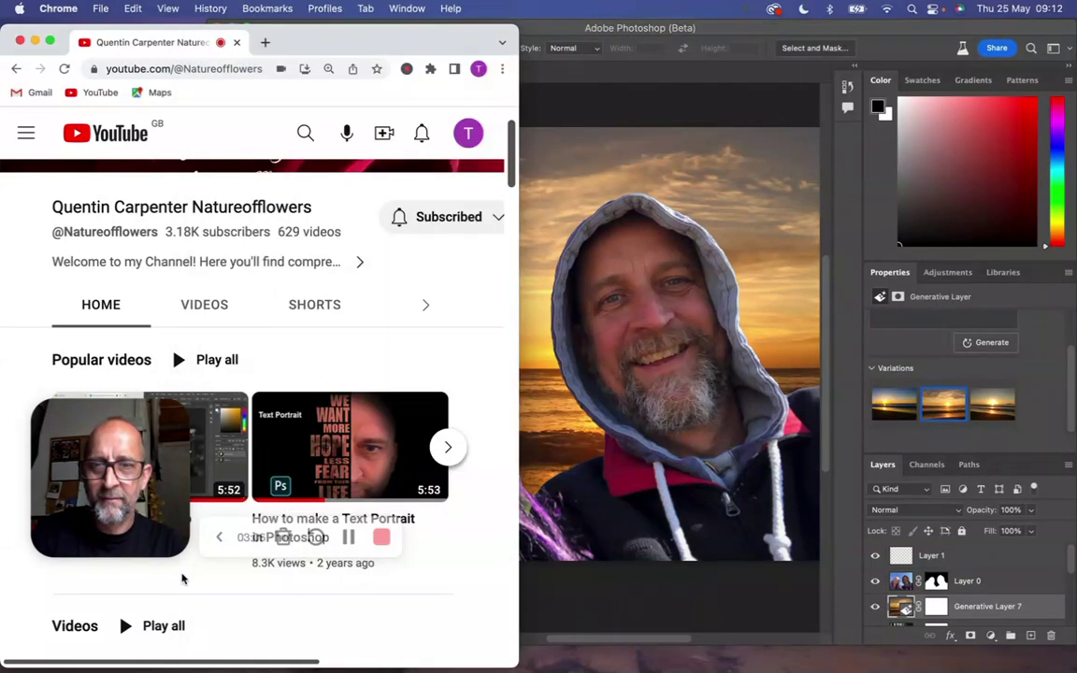